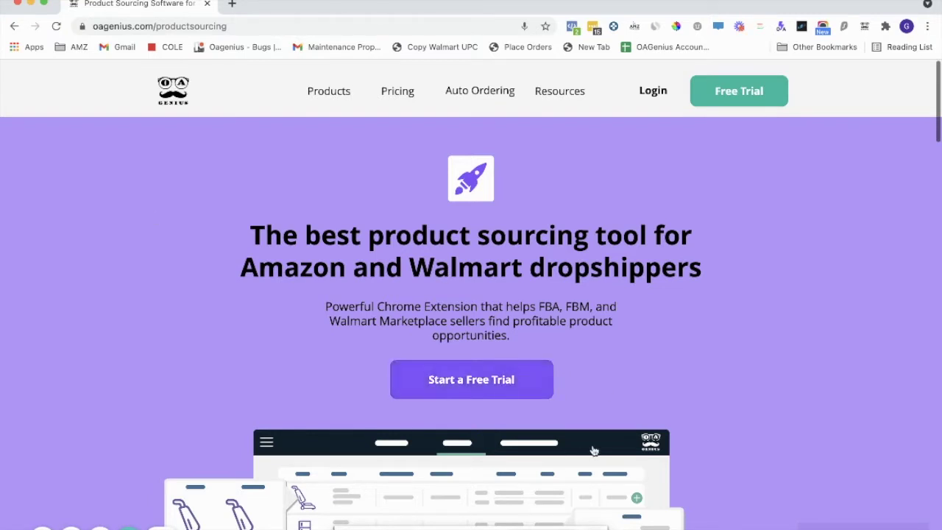
- Start a free trial from the OAGenius product sourcing page to open the sign-up form
{"action": "mouse_move", "coordinate": [315, 101]}
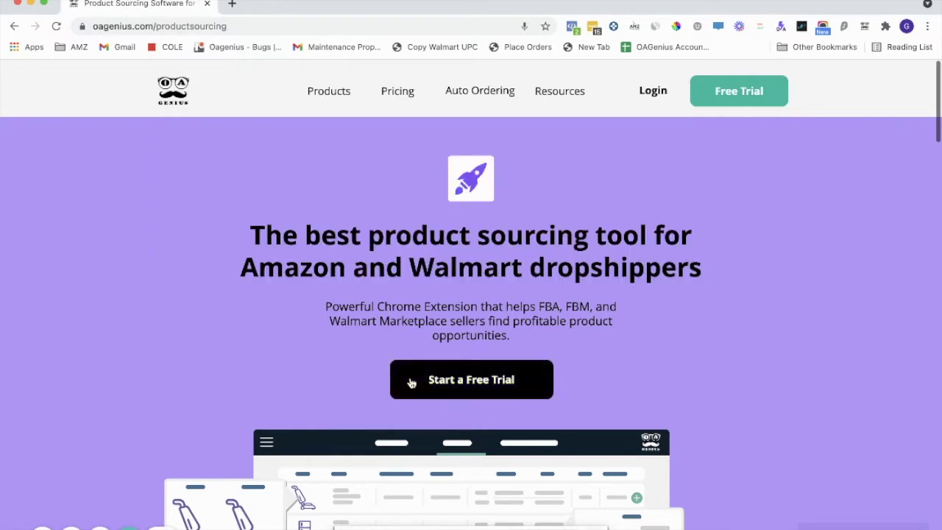
{"action": "left_click", "coordinate": [769, 91]}
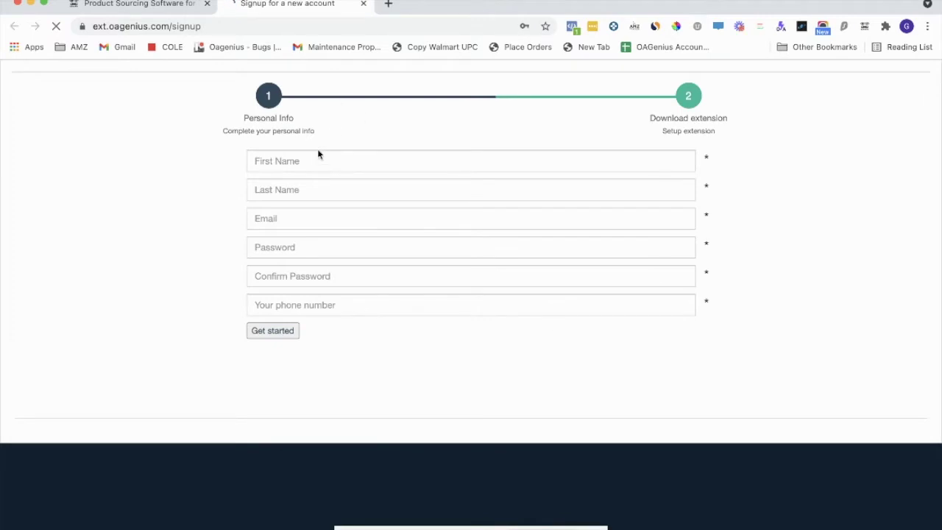
- Enter the first name, last name and e-mail address in the sign-up form
{"action": "left_click", "coordinate": [315, 158]}
{"action": "key", "text": "Tab"}
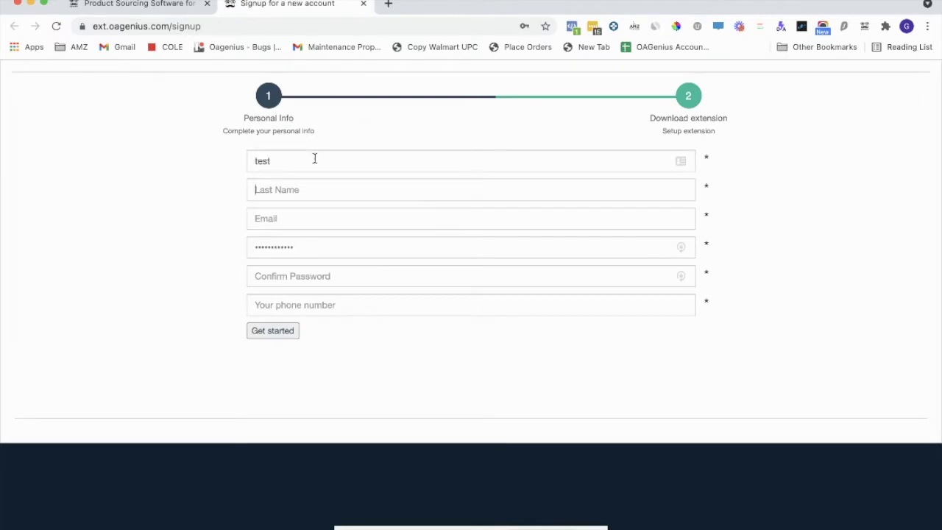
{"action": "type", "text": "test"}
{"action": "left_click", "coordinate": [306, 219]}
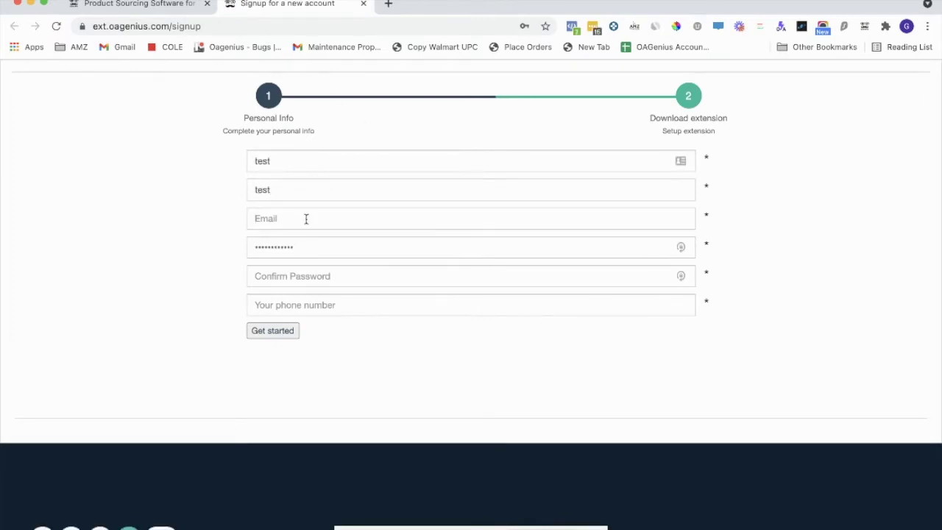
- Fill in the account password, its confirmation and the phone number
{"action": "key", "text": "Tab"}
{"action": "type", "text": "tes"}
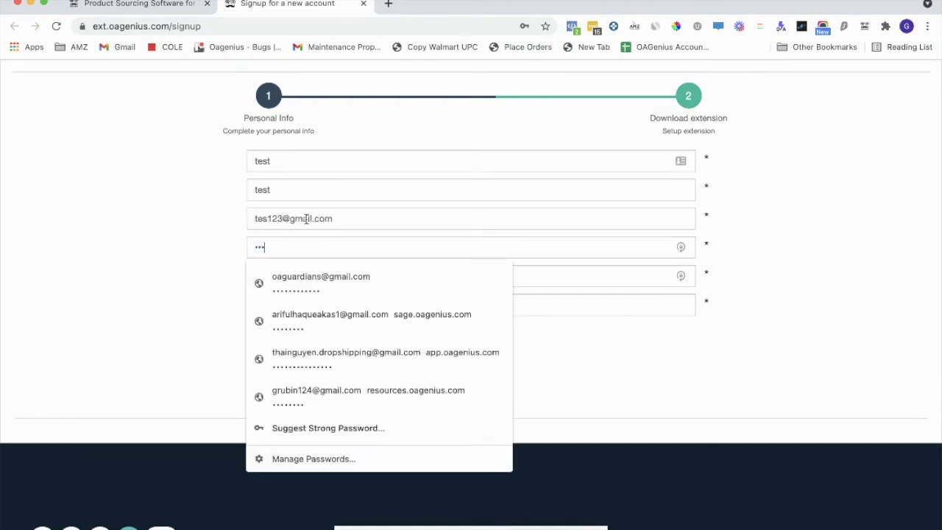
{"action": "key", "text": "Tab"}
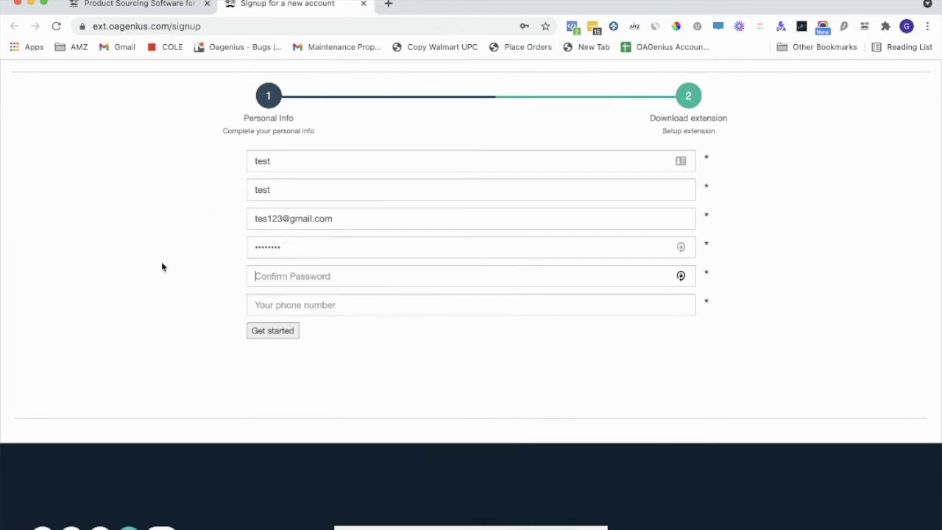
{"action": "left_click", "coordinate": [378, 284]}
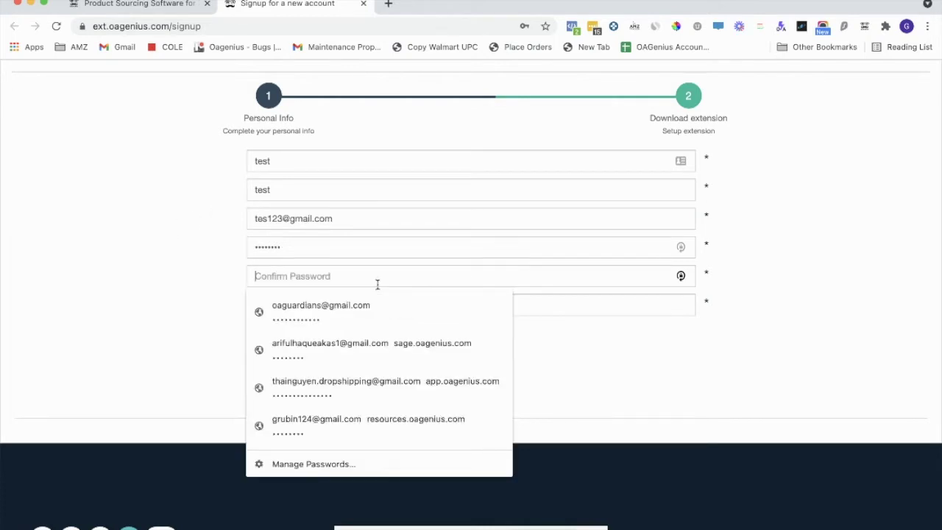
{"action": "type", "text": "test12"}
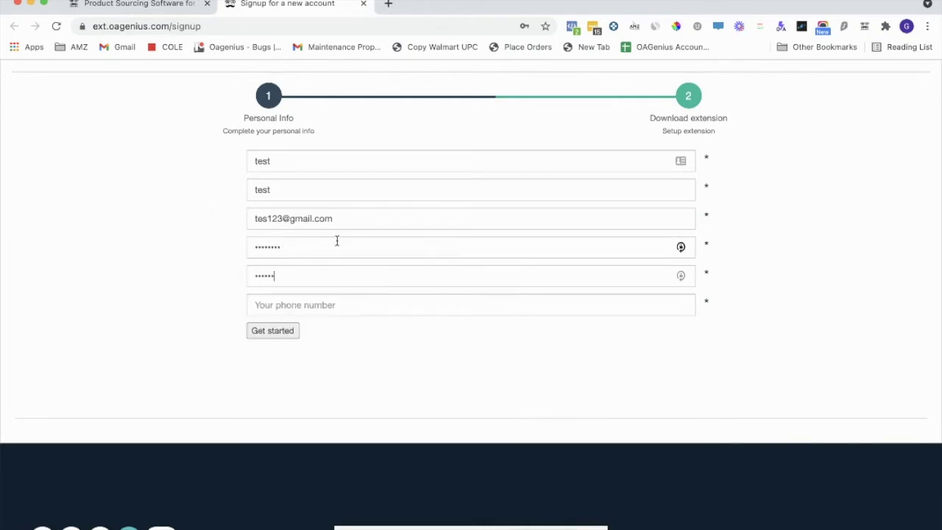
{"action": "type", "text": "34"}
{"action": "left_click", "coordinate": [337, 305]}
{"action": "type", "text": "12345678"}
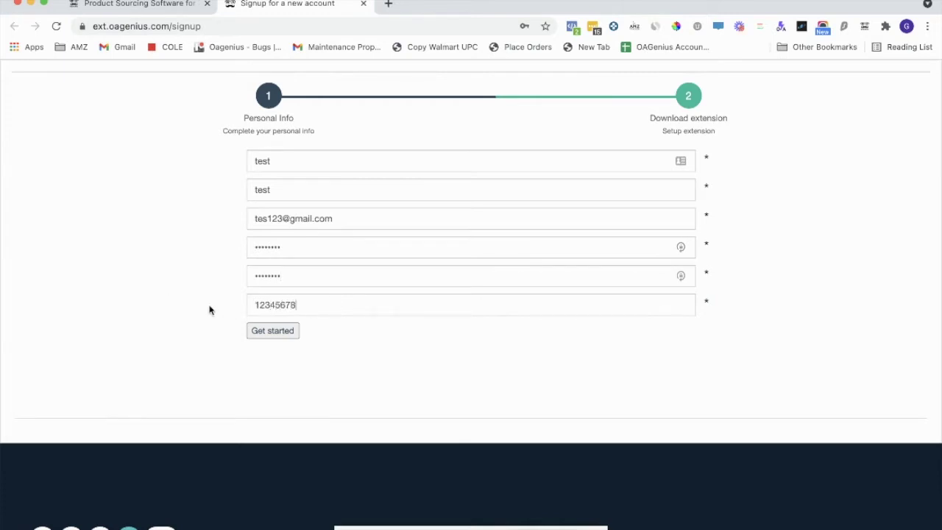
- Submit the form, dismiss the password-saving prompts, and go to the Gravity extension download
{"action": "left_click", "coordinate": [272, 337]}
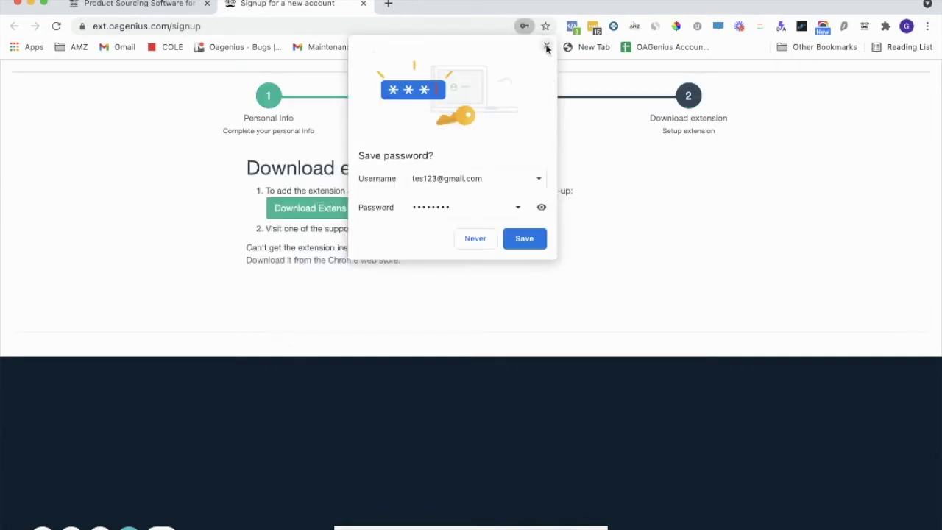
{"action": "left_click", "coordinate": [546, 46]}
{"action": "left_click", "coordinate": [833, 163]}
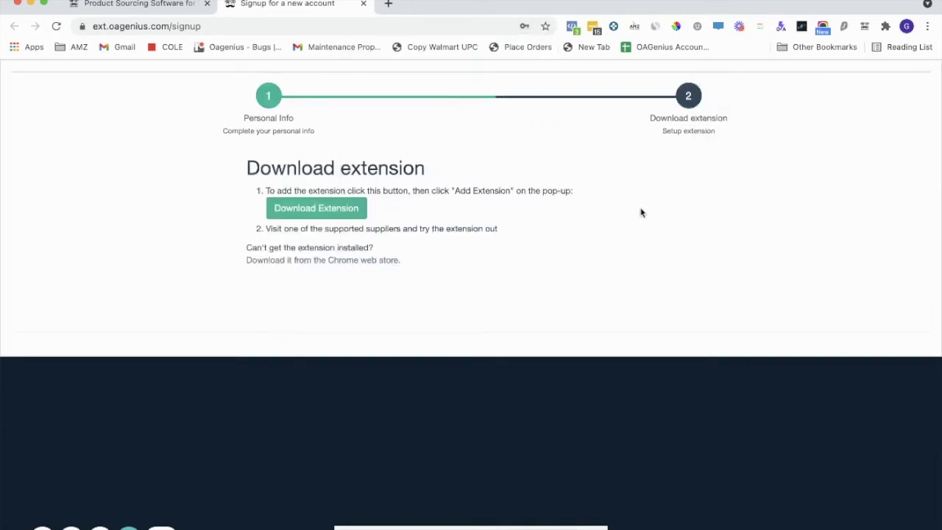
{"action": "left_click", "coordinate": [322, 216]}
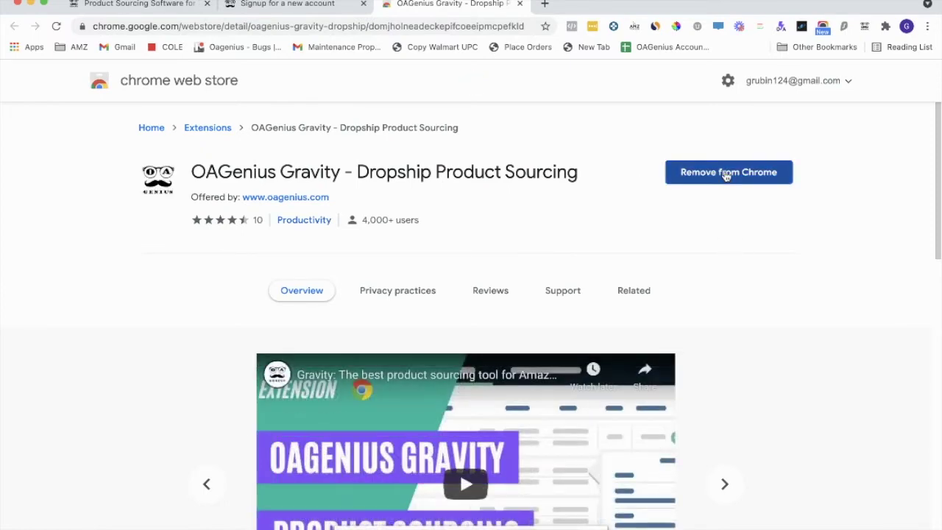
- Remove the already-installed Gravity extension from Chrome and add it back again
{"action": "left_click", "coordinate": [726, 173]}
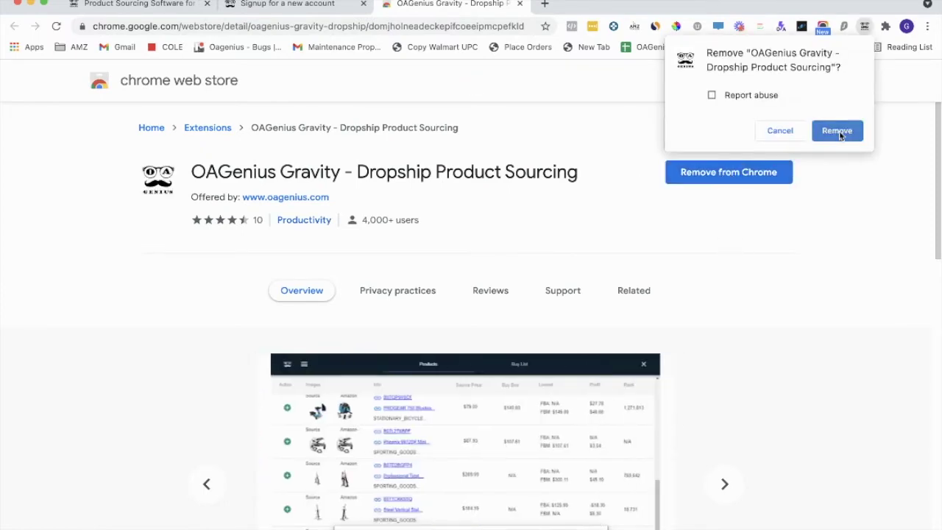
{"action": "left_click", "coordinate": [825, 136]}
{"action": "left_click", "coordinate": [727, 167]}
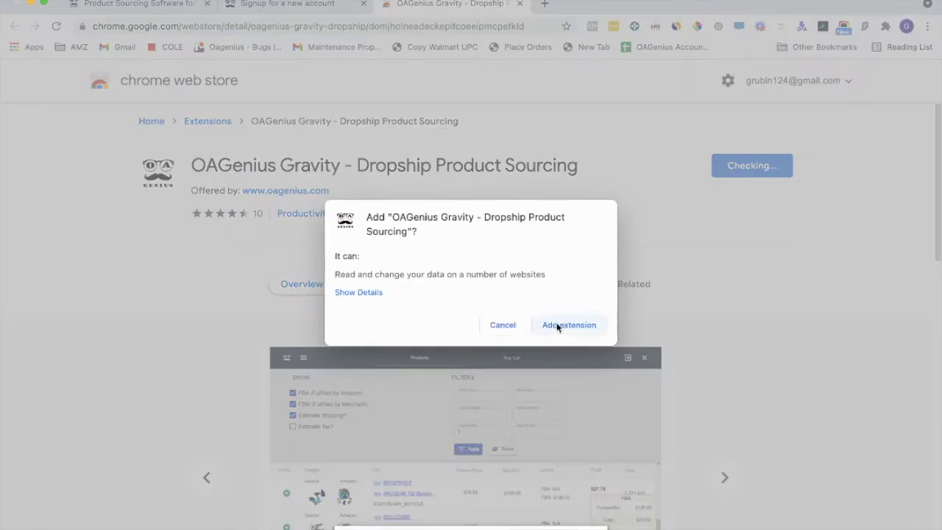
{"action": "left_click", "coordinate": [558, 327]}
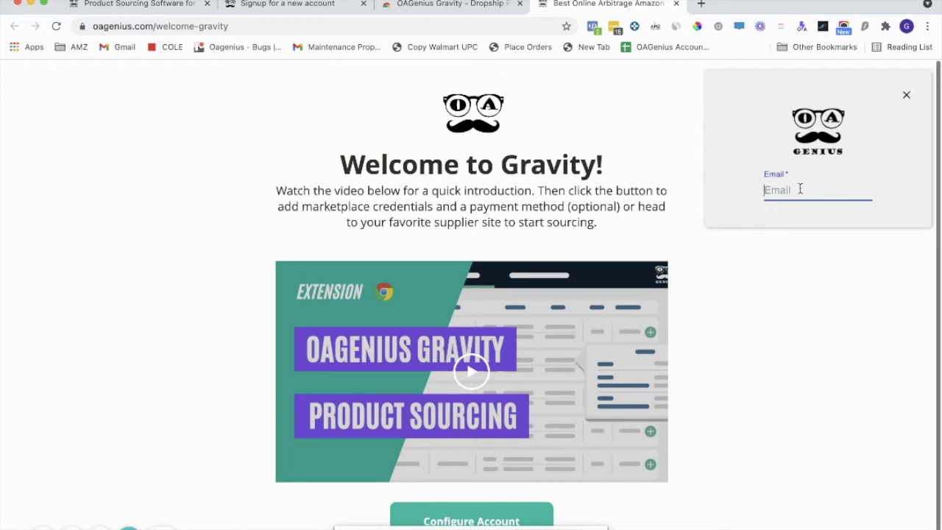
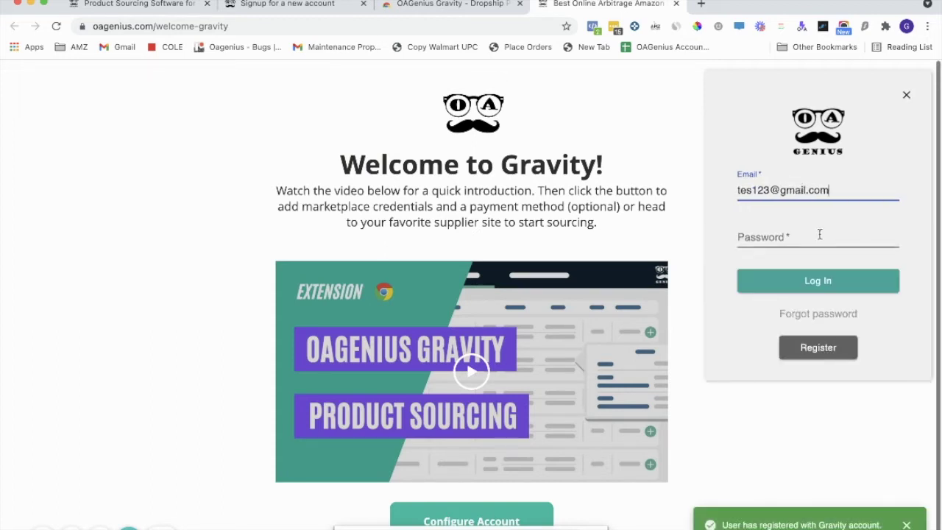
- Log in to Gravity with the registered e-mail and password, then open account configuration
{"action": "left_click", "coordinate": [819, 234]}
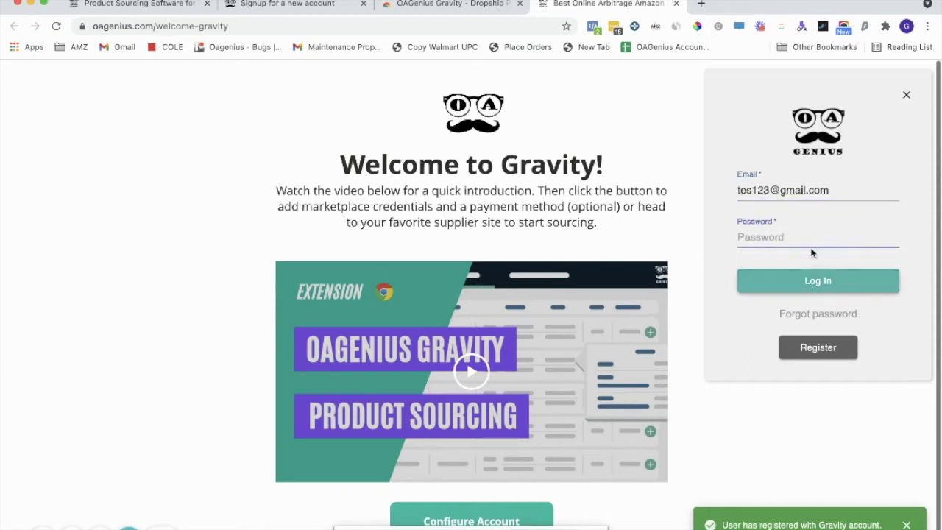
{"action": "type", "text": "••••••••"}
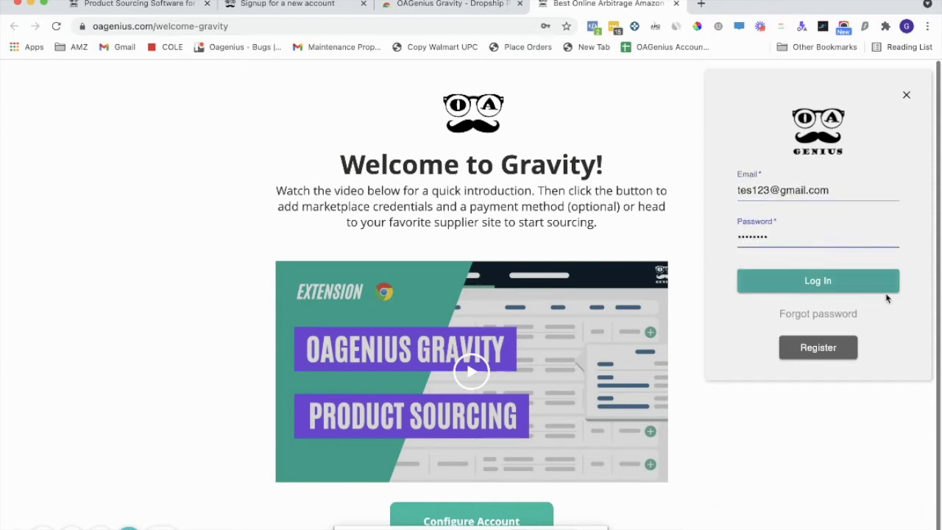
{"action": "left_click", "coordinate": [886, 293]}
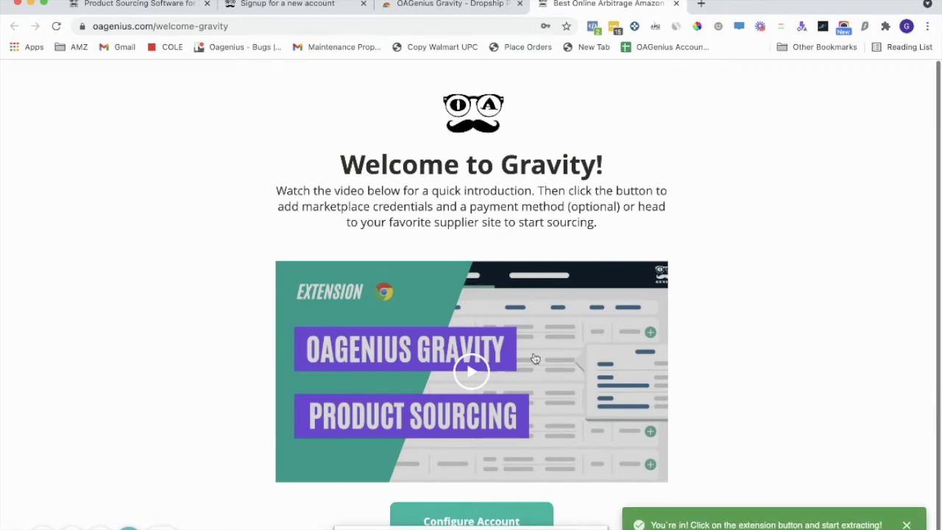
{"action": "scroll", "coordinate": [532, 360], "scroll_direction": "down", "scroll_amount": 1}
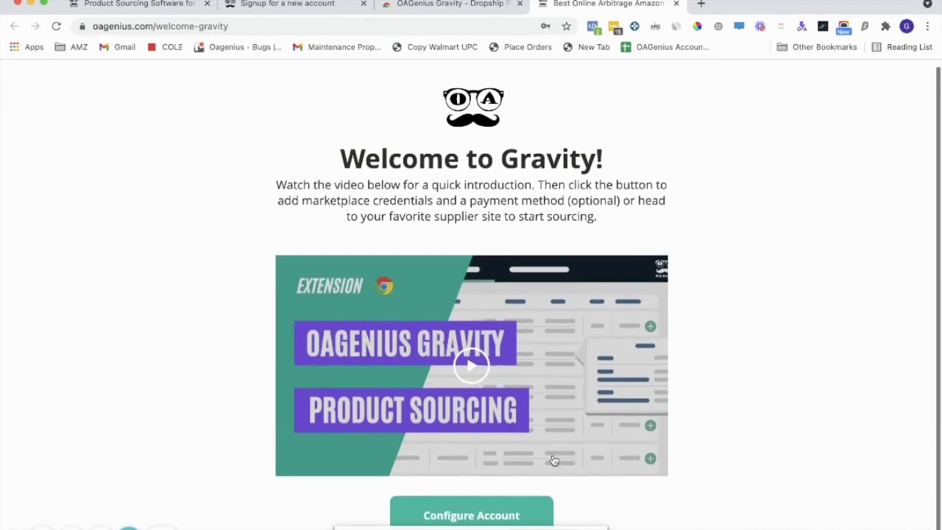
{"action": "left_click", "coordinate": [519, 510]}
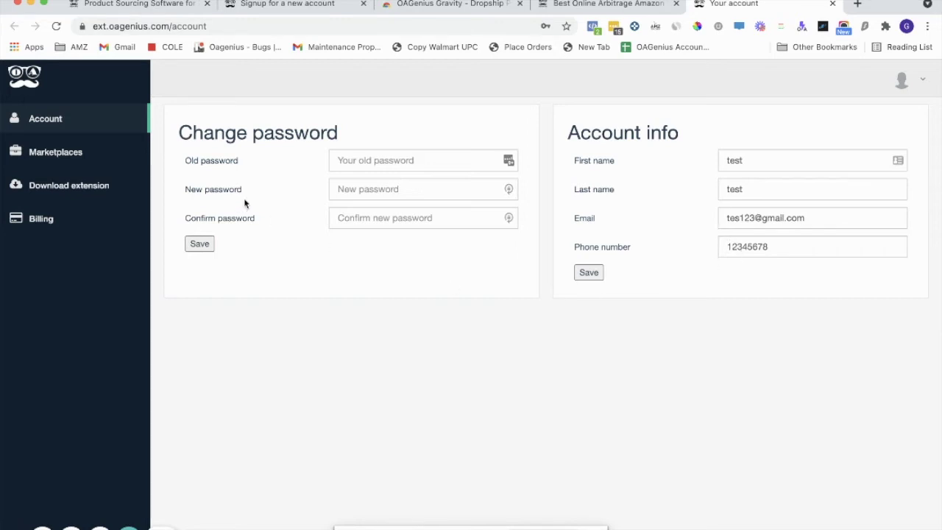
- Browse the Change password, Marketplaces, Download extension and Billing pages of the account settings
{"action": "left_click_drag", "start_coordinate": [185, 164], "coordinate": [256, 250]}
{"action": "left_click", "coordinate": [244, 218]}
{"action": "left_click", "coordinate": [55, 157]}
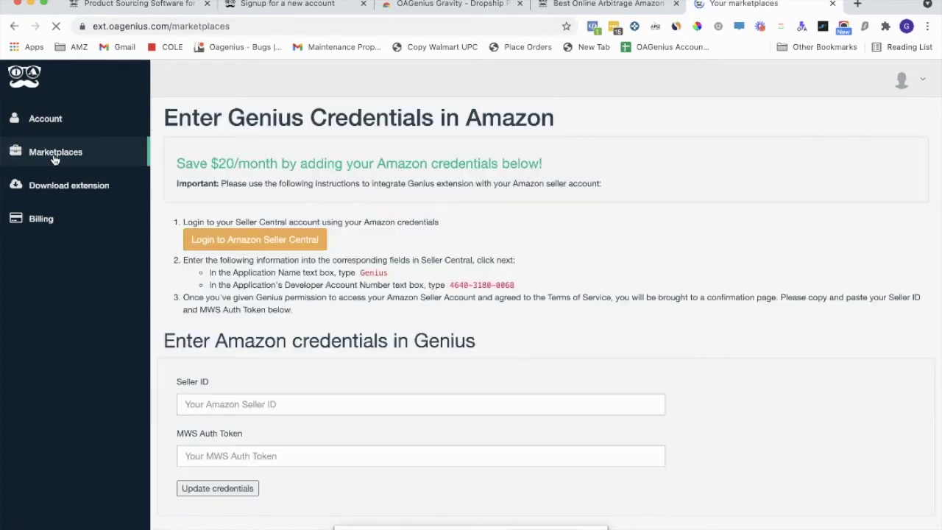
{"action": "scroll", "coordinate": [271, 375], "scroll_direction": "up", "scroll_amount": 1}
{"action": "left_click_drag", "start_coordinate": [161, 343], "coordinate": [509, 349]}
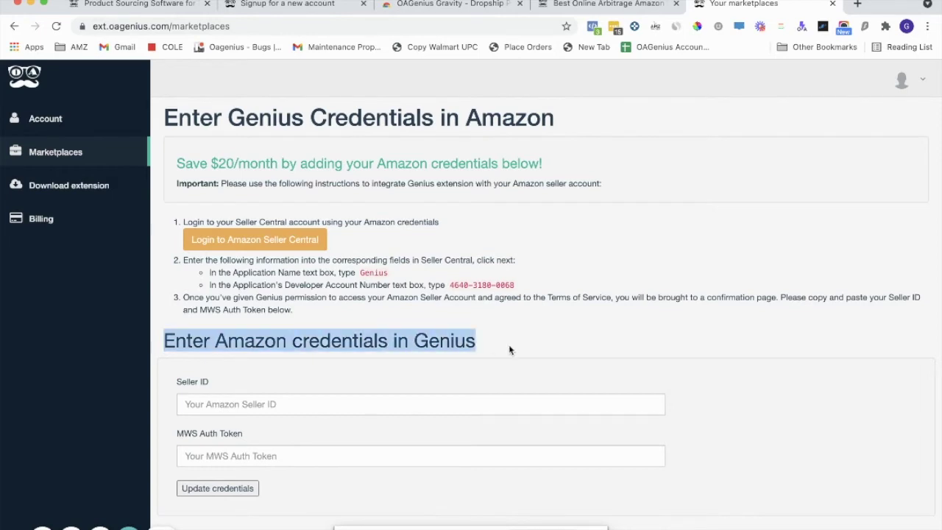
{"action": "left_click", "coordinate": [509, 349]}
{"action": "triple_click", "coordinate": [472, 339]}
{"action": "left_click", "coordinate": [549, 350]}
{"action": "left_click", "coordinate": [40, 185]}
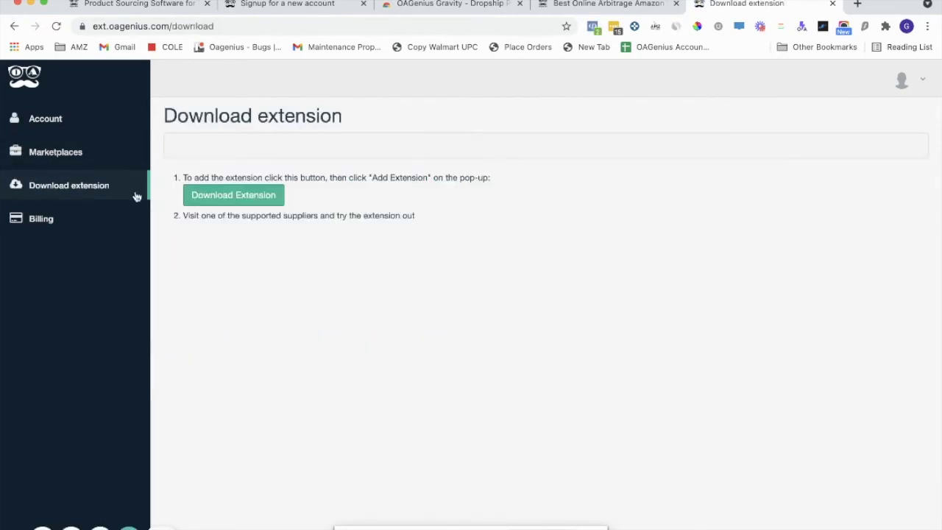
{"action": "left_click", "coordinate": [55, 218]}
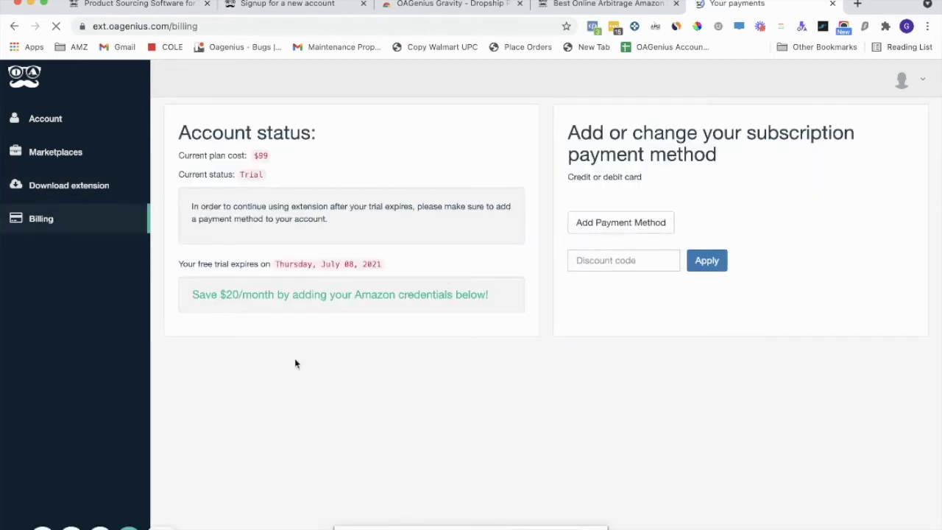
- Check the installed extensions list, then load walmart.com in the current tab
{"action": "left_click", "coordinate": [883, 28]}
{"action": "scroll", "coordinate": [828, 205], "scroll_direction": "down", "scroll_amount": 2}
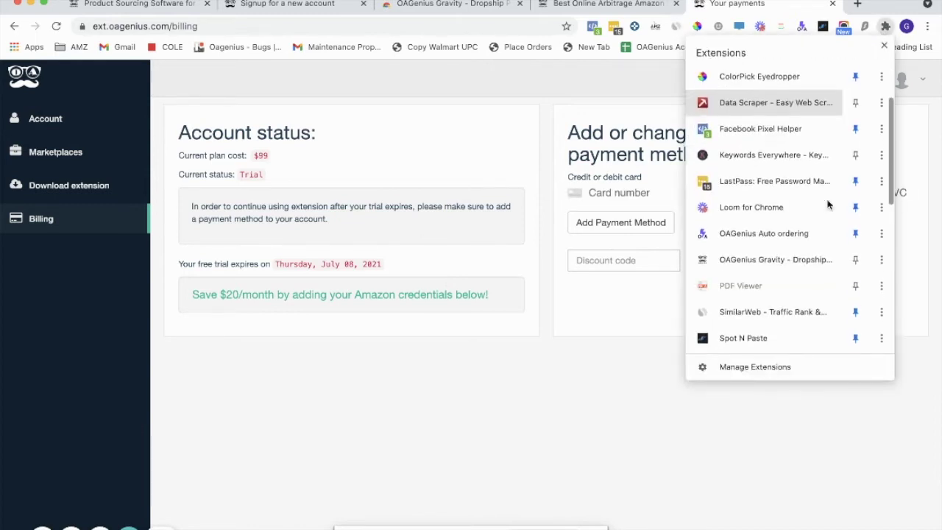
{"action": "left_click", "coordinate": [614, 131]}
{"action": "left_click", "coordinate": [325, 27]}
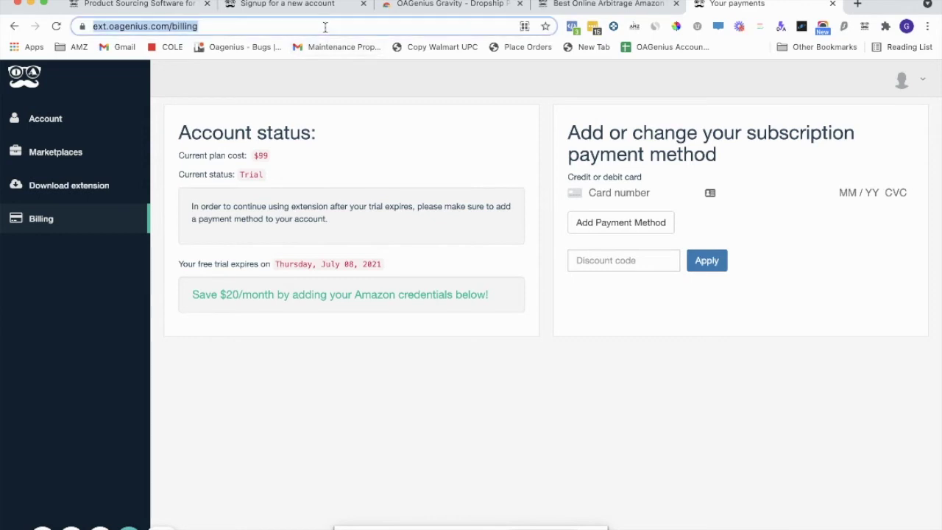
{"action": "type", "text": "walmart.com"}
{"action": "key", "text": "Return"}
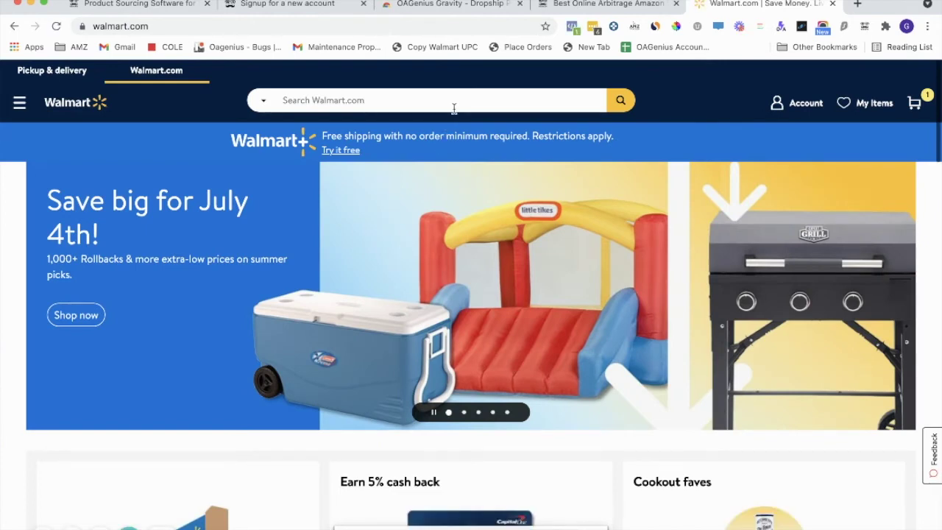
- Search Walmart for 'toy chest' using the suggestion and scroll through the results
{"action": "left_click", "coordinate": [454, 109]}
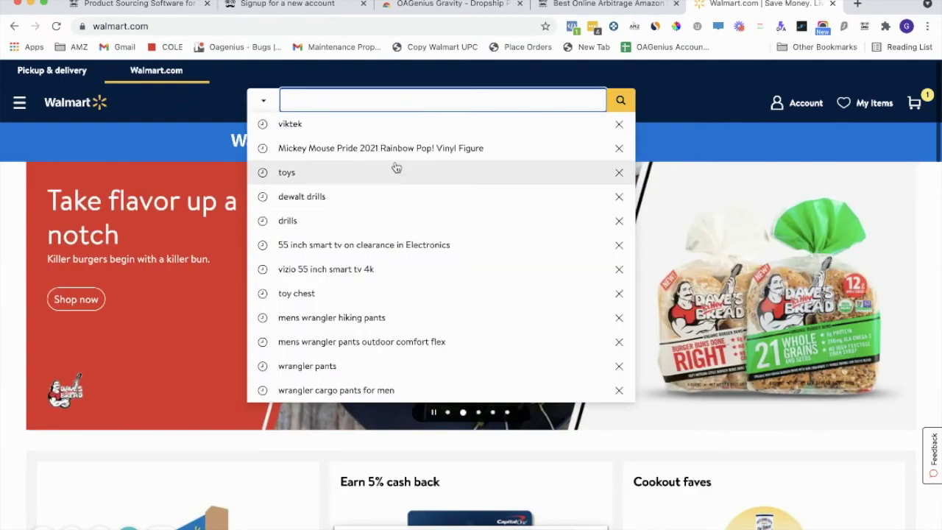
{"action": "type", "text": "toy ch"}
{"action": "left_click", "coordinate": [386, 123]}
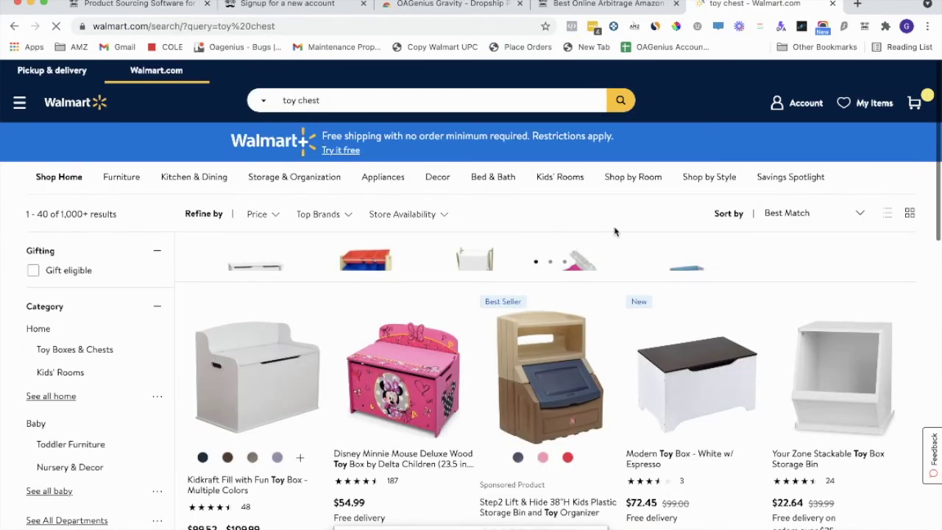
{"action": "scroll", "coordinate": [616, 235], "scroll_direction": "down", "scroll_amount": 2}
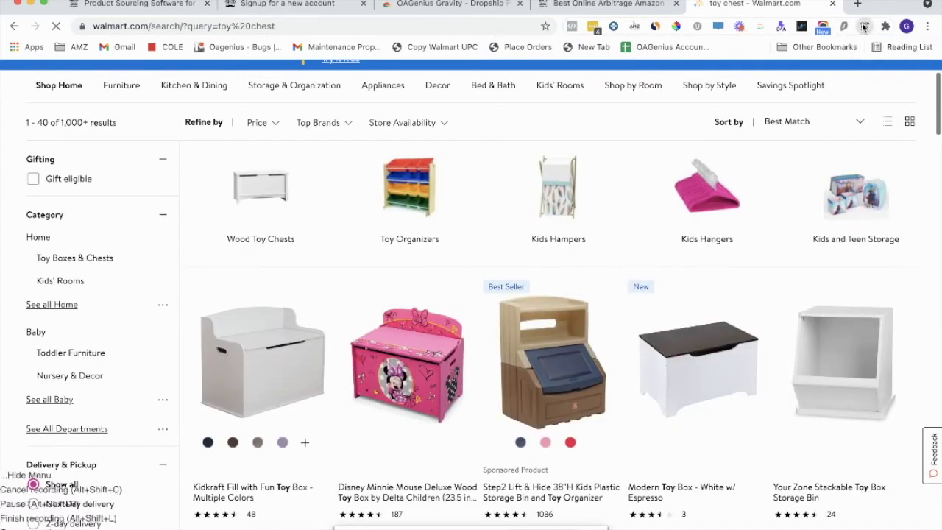
- Open and enlarge the Gravity panel, enabling FBM and Estimated Tax in its settings
{"action": "left_click", "coordinate": [864, 28]}
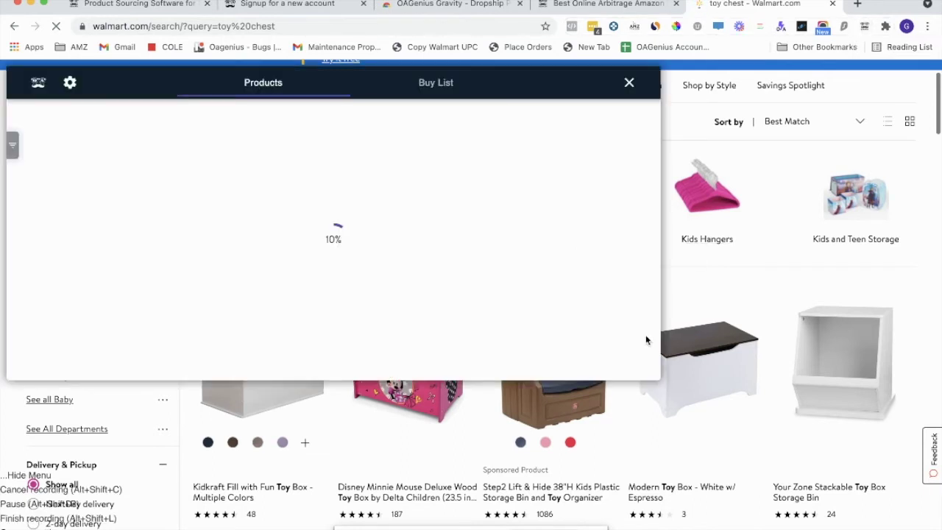
{"action": "left_click_drag", "start_coordinate": [654, 383], "coordinate": [785, 440]}
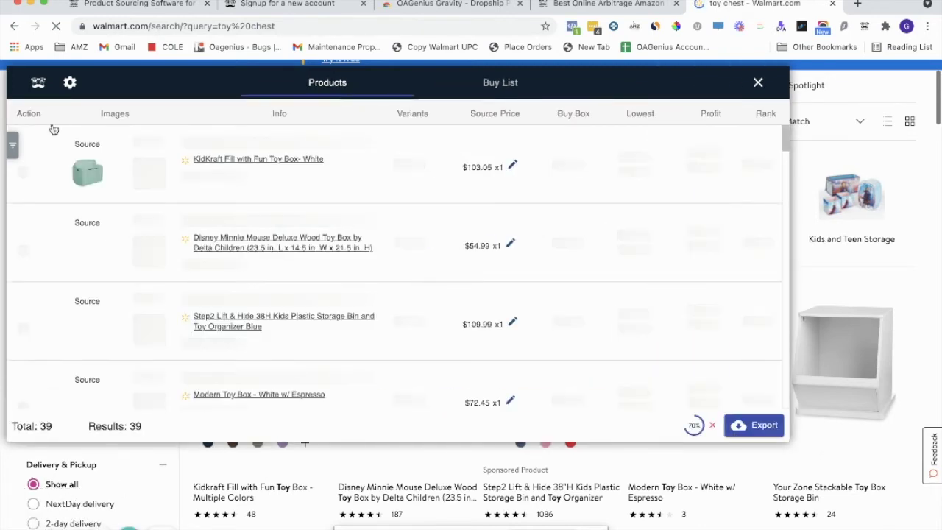
{"action": "left_click", "coordinate": [68, 84]}
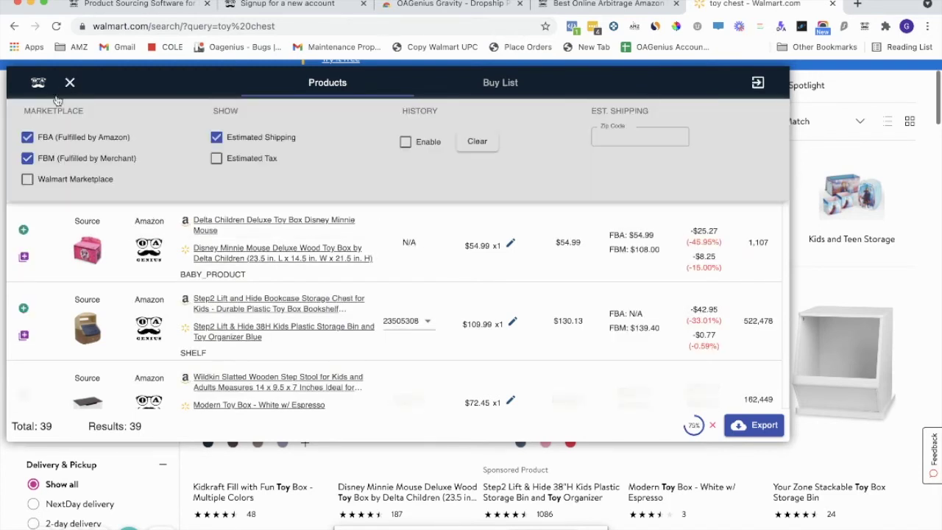
{"action": "left_click", "coordinate": [27, 158]}
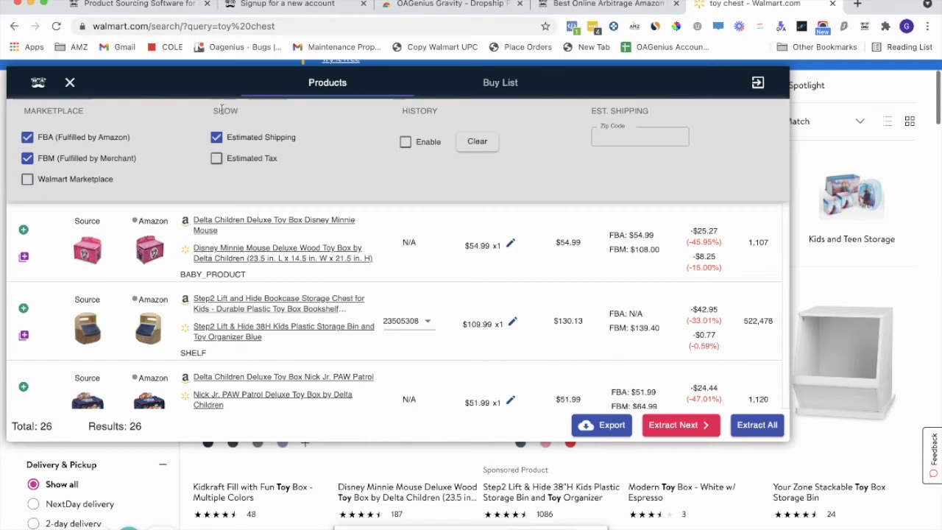
{"action": "left_click", "coordinate": [217, 158]}
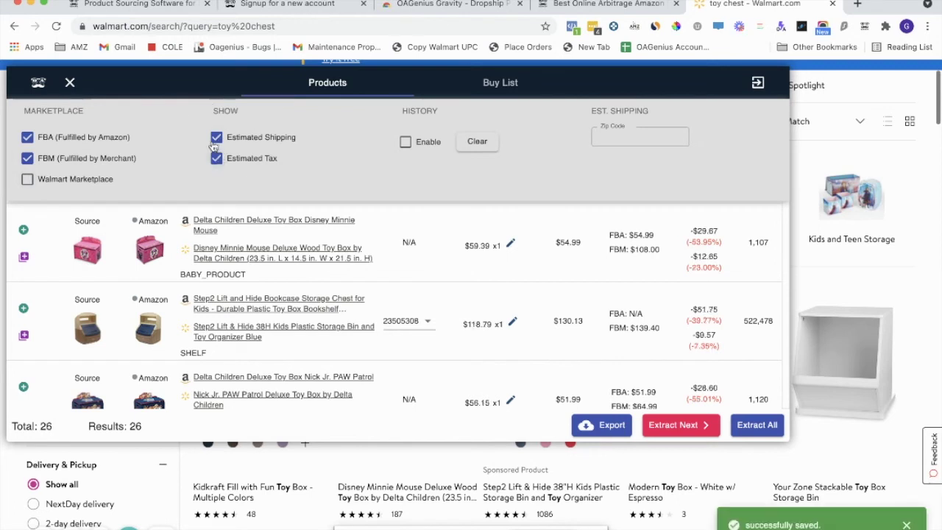
{"action": "left_click", "coordinate": [70, 82]}
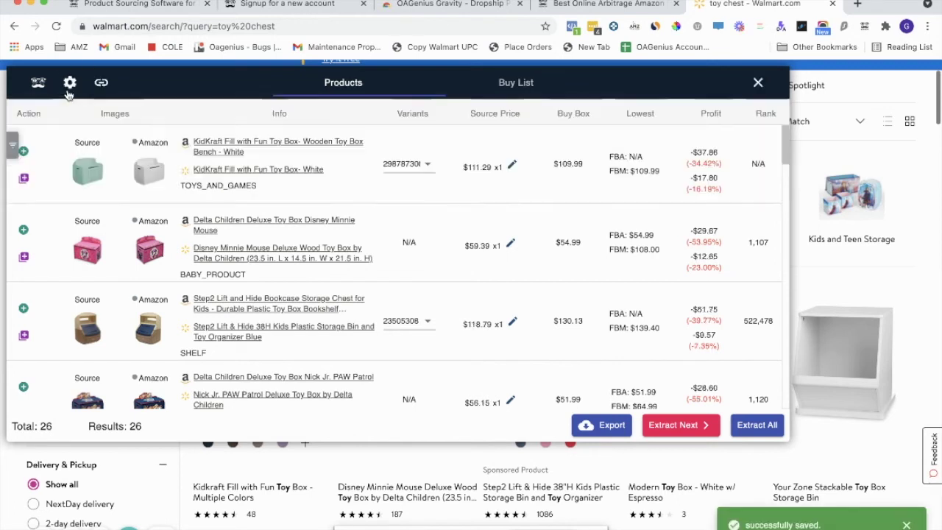
{"action": "left_click", "coordinate": [12, 143]}
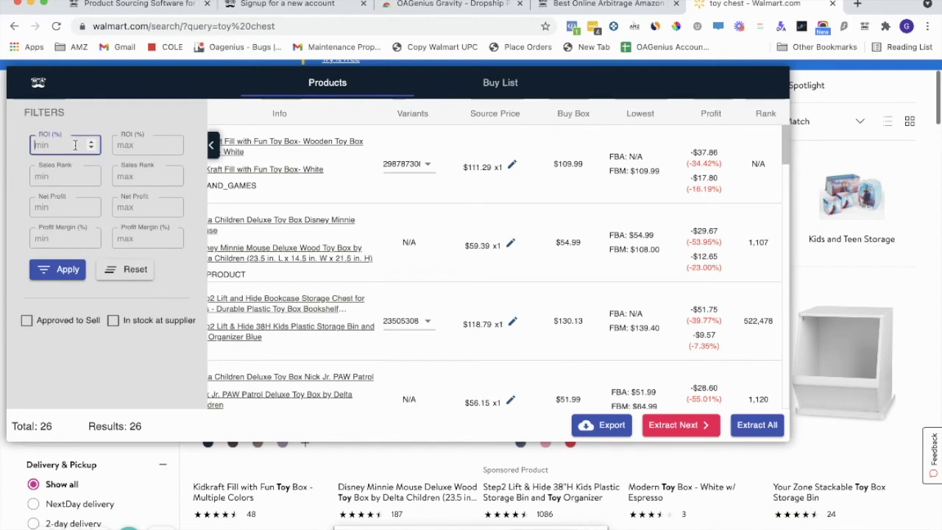
- Apply a Net Profit minimum of 0.01, leaving 4 products, then collapse the filters
{"action": "left_click", "coordinate": [120, 145]}
{"action": "left_click", "coordinate": [31, 145]}
{"action": "left_click", "coordinate": [42, 178]}
{"action": "left_click", "coordinate": [43, 208]}
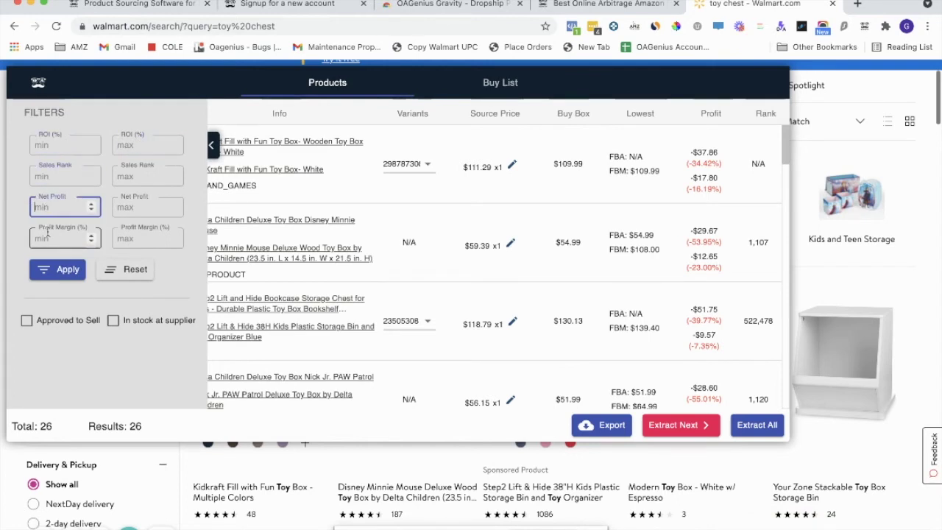
{"action": "left_click", "coordinate": [46, 234]}
{"action": "left_click", "coordinate": [50, 208]}
{"action": "type", "text": "1"}
{"action": "key", "text": "Tab"}
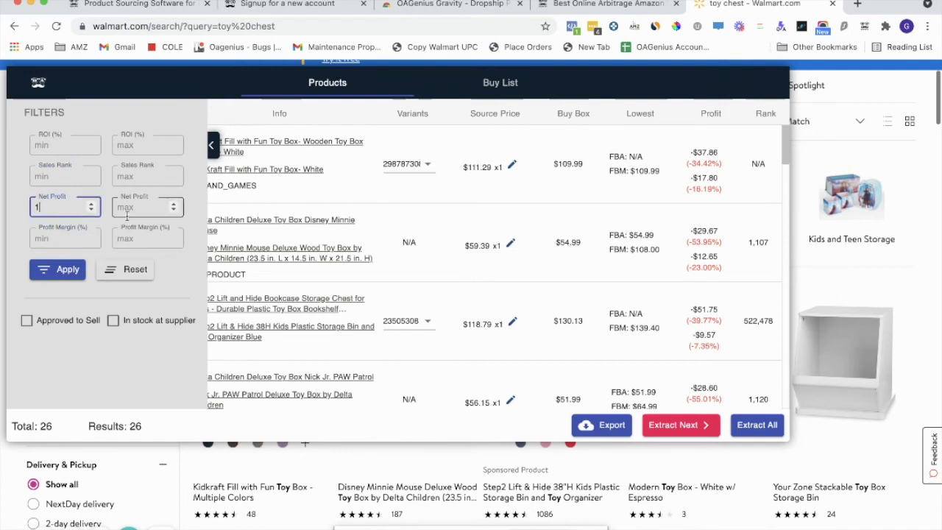
{"action": "left_click", "coordinate": [72, 207]}
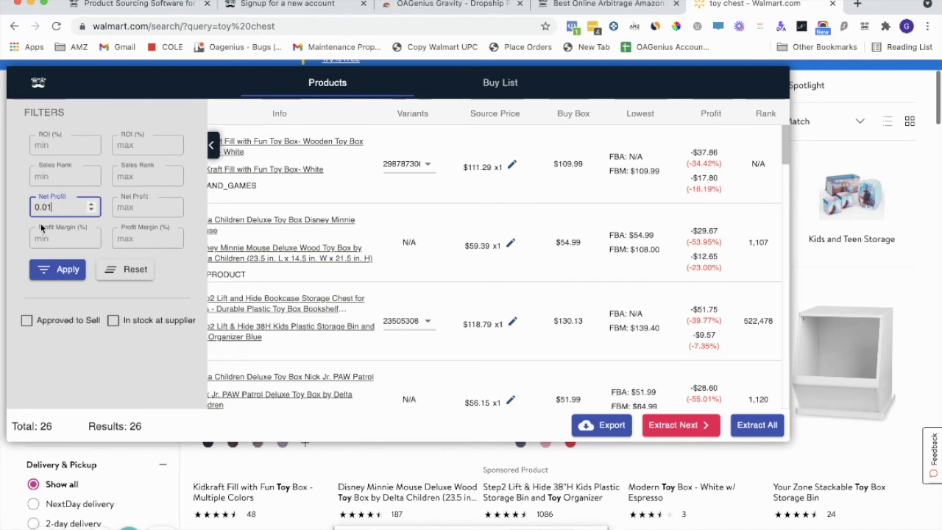
{"action": "left_click", "coordinate": [56, 270]}
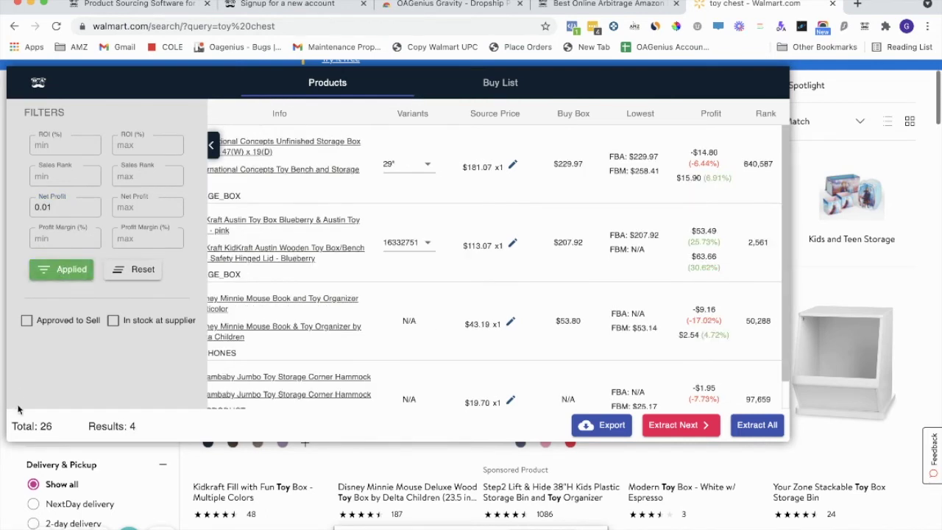
{"action": "triple_click", "coordinate": [110, 425]}
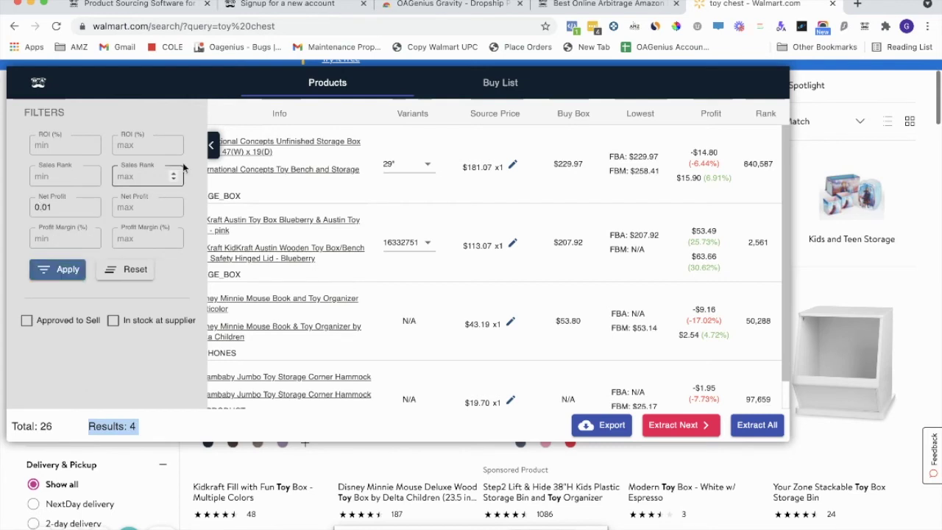
{"action": "left_click", "coordinate": [212, 149]}
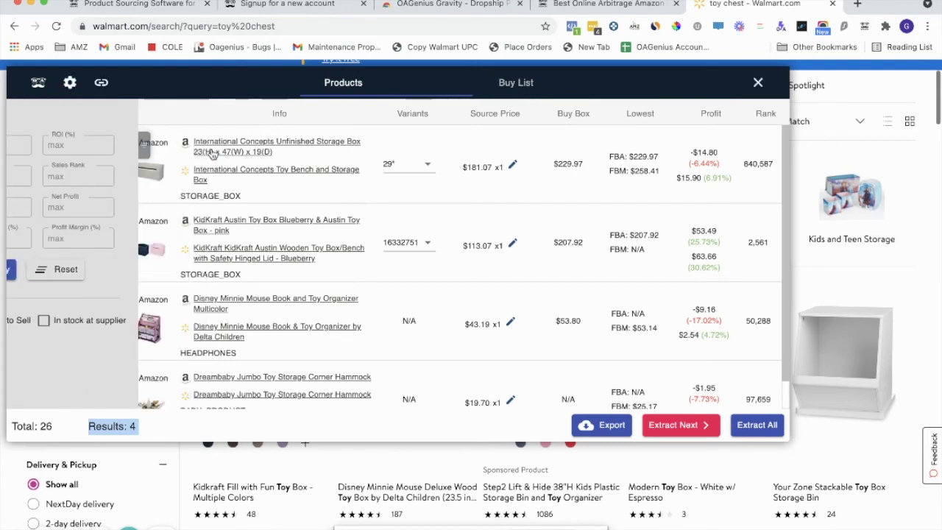
- Uncheck FBA in the Gravity settings so only merchant-fulfilled offers count
{"action": "left_click", "coordinate": [69, 83]}
{"action": "left_click", "coordinate": [27, 137]}
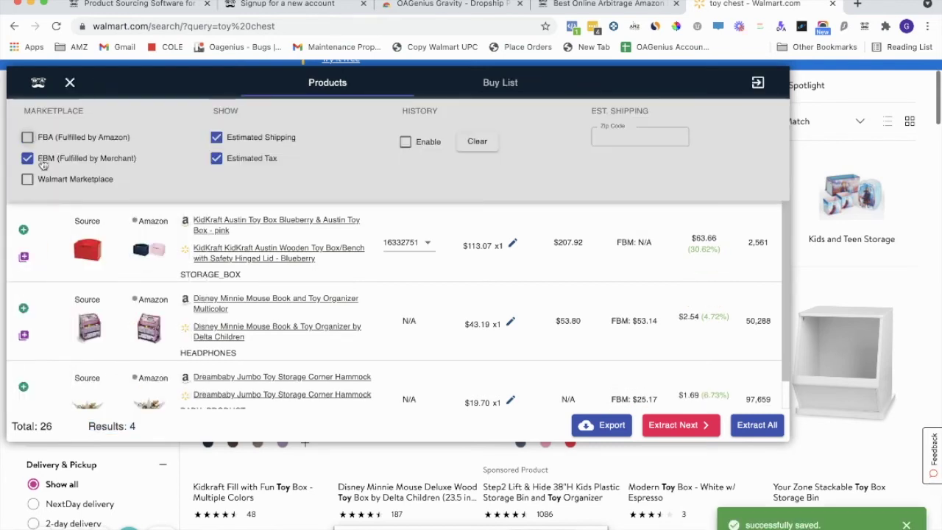
{"action": "left_click", "coordinate": [67, 82]}
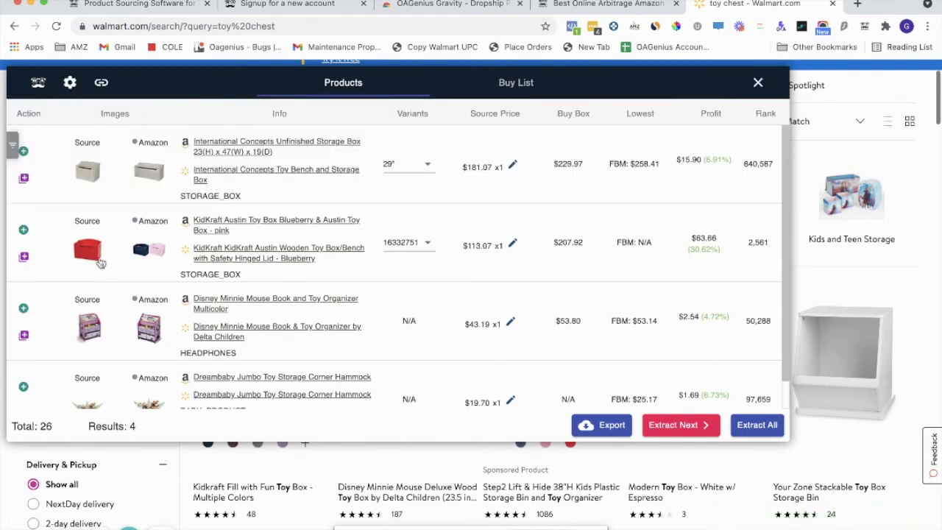
- Run Extract All across the result pages and shrink the extension panel
{"action": "scroll", "coordinate": [290, 308], "scroll_direction": "down", "scroll_amount": 1}
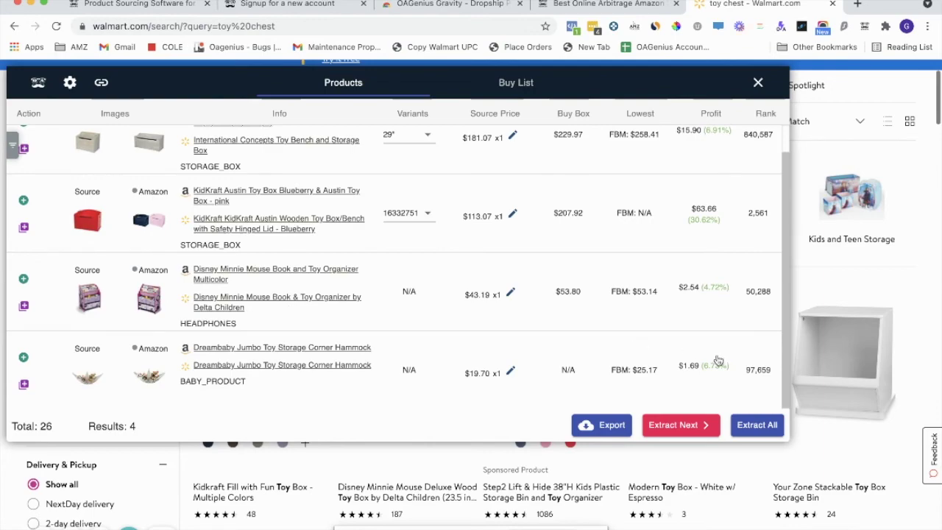
{"action": "left_click", "coordinate": [750, 427]}
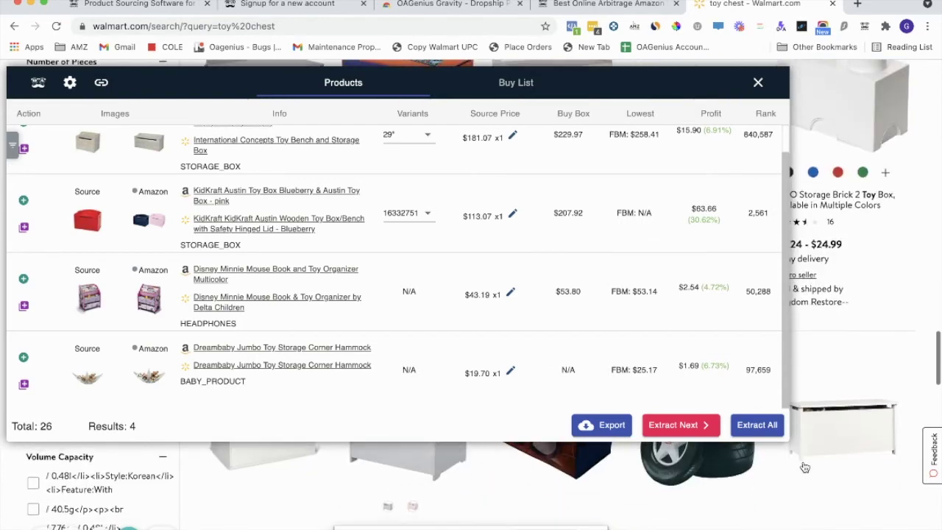
{"action": "left_click_drag", "start_coordinate": [791, 444], "coordinate": [626, 519]}
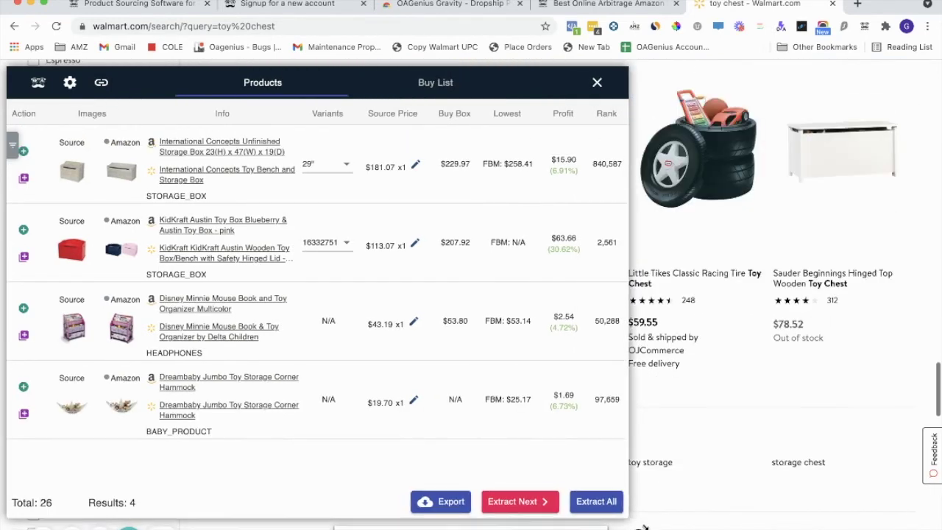
{"action": "left_click_drag", "start_coordinate": [521, 385], "coordinate": [518, 380]}
{"action": "scroll", "coordinate": [611, 377], "scroll_direction": "down", "scroll_amount": 2}
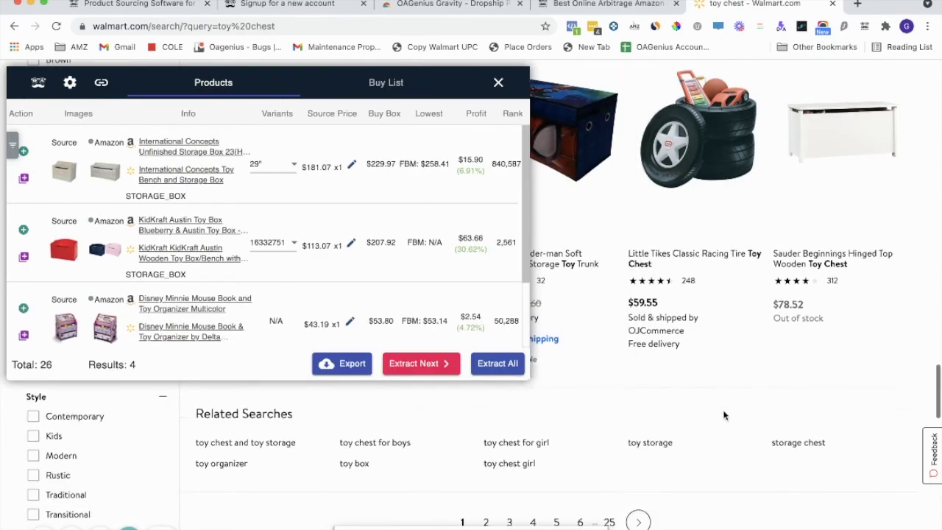
{"action": "scroll", "coordinate": [656, 412], "scroll_direction": "up", "scroll_amount": 15}
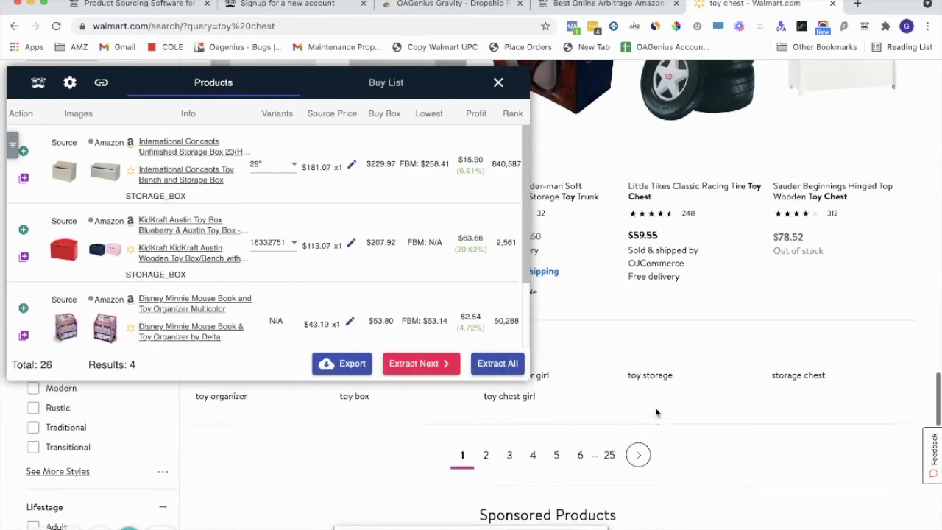
{"action": "left_click", "coordinate": [497, 365]}
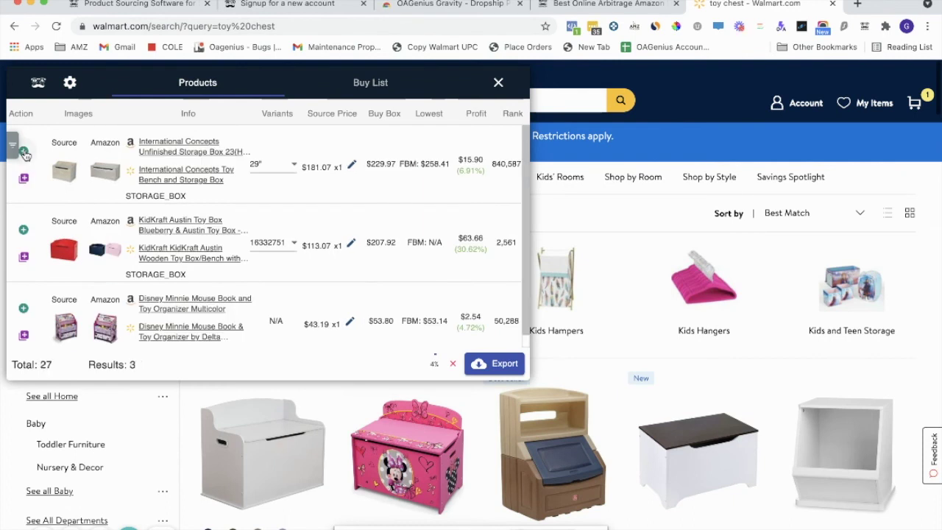
- Add the International Concepts toy bench and storage box to the Buy List, confirming it shows 1 item
{"action": "left_click", "coordinate": [23, 152]}
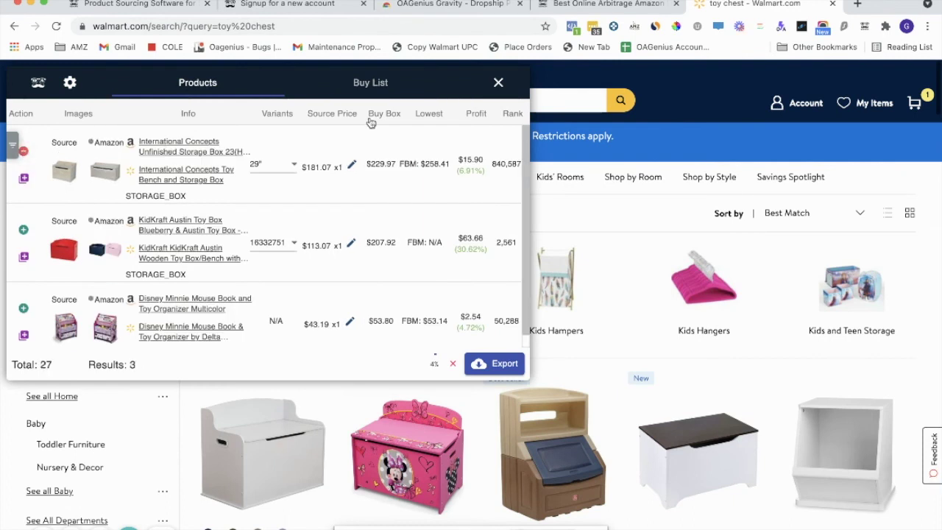
{"action": "left_click", "coordinate": [375, 84]}
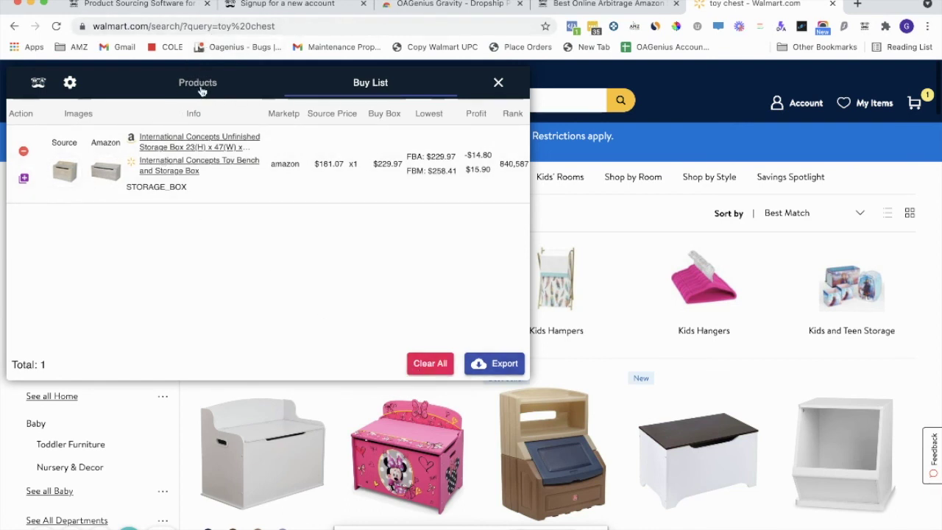
- Return to the Products matches list while extraction keeps running toward 96 items
{"action": "left_click", "coordinate": [202, 89]}
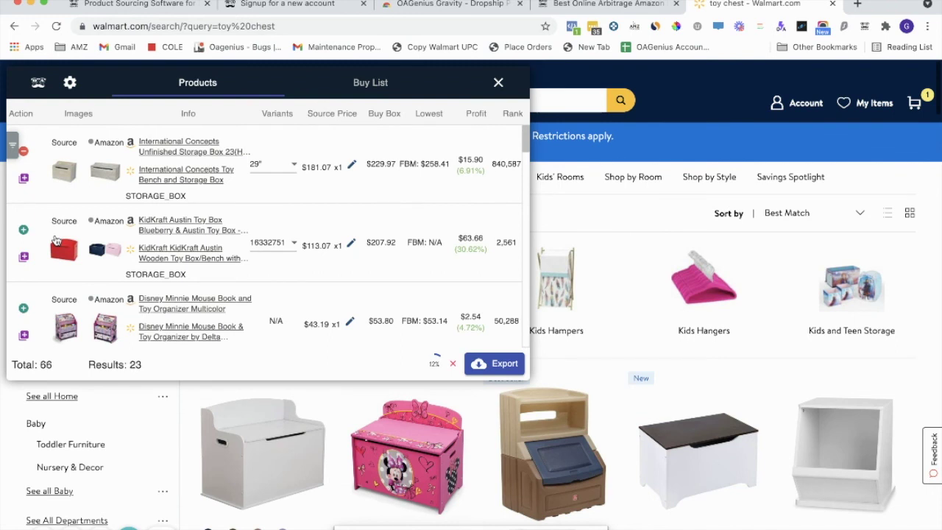